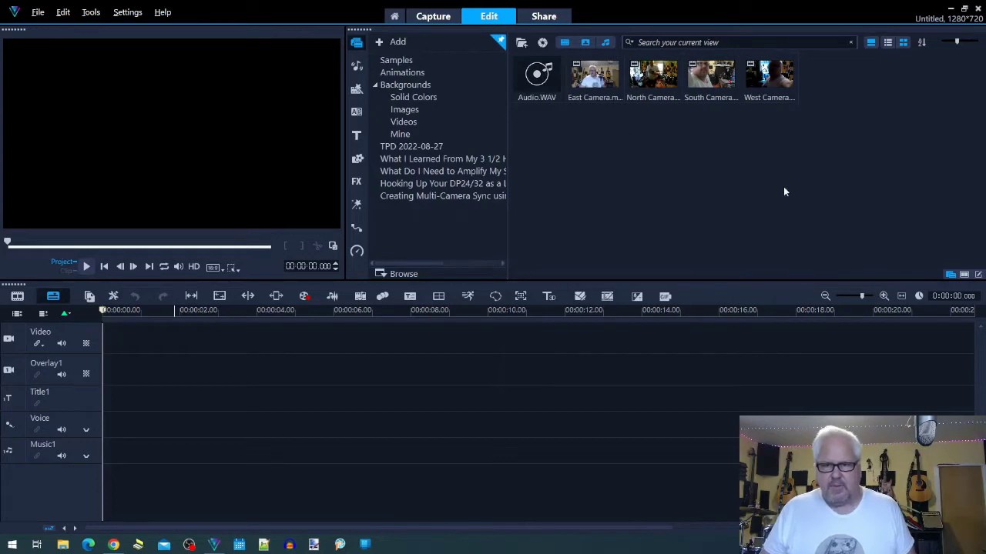
# - Create a multi-camera project from Audio.WAV and the East, North, South and West Camera clips in the library
pyautogui.moveTo(841, 68); pyautogui.dragTo(534, 127)
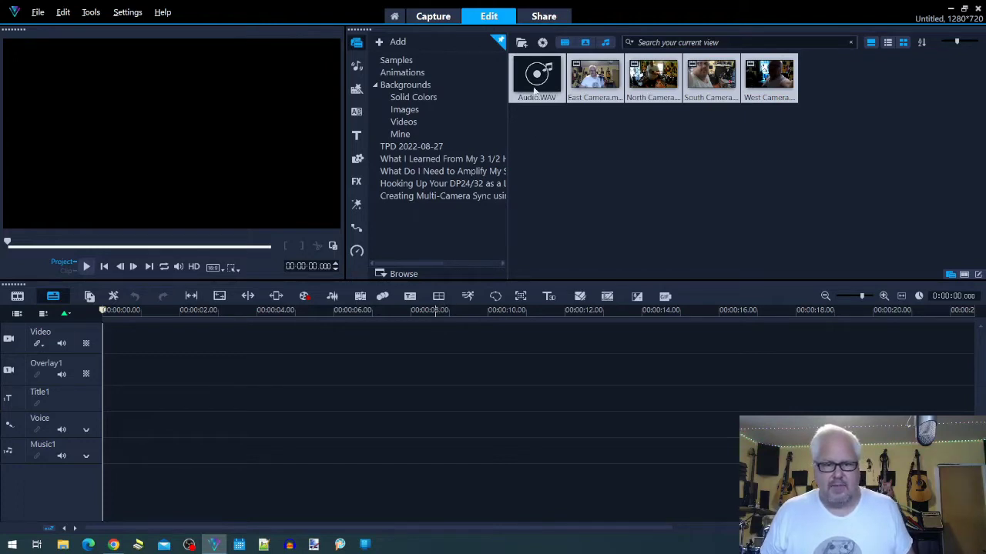
pyautogui.click(438, 296)
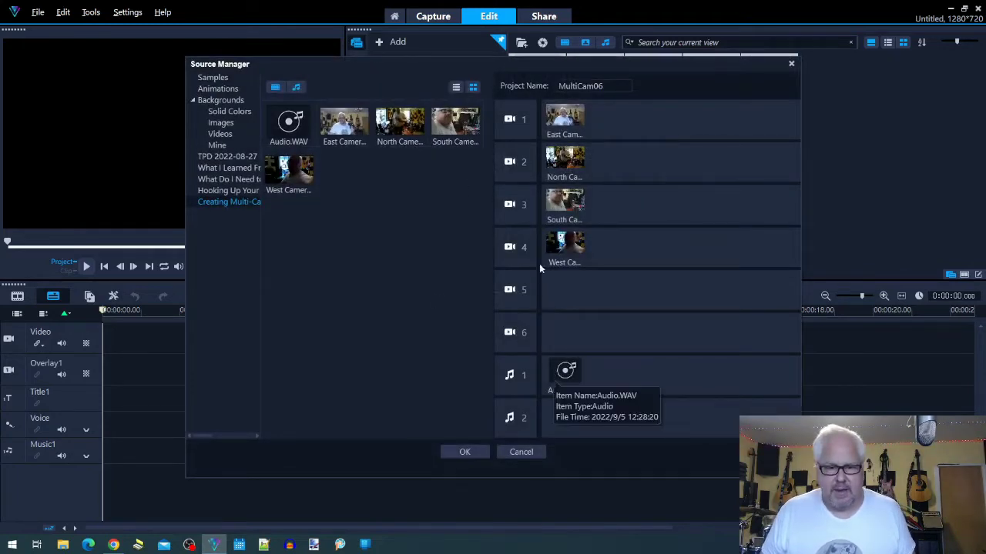
pyautogui.click(458, 452)
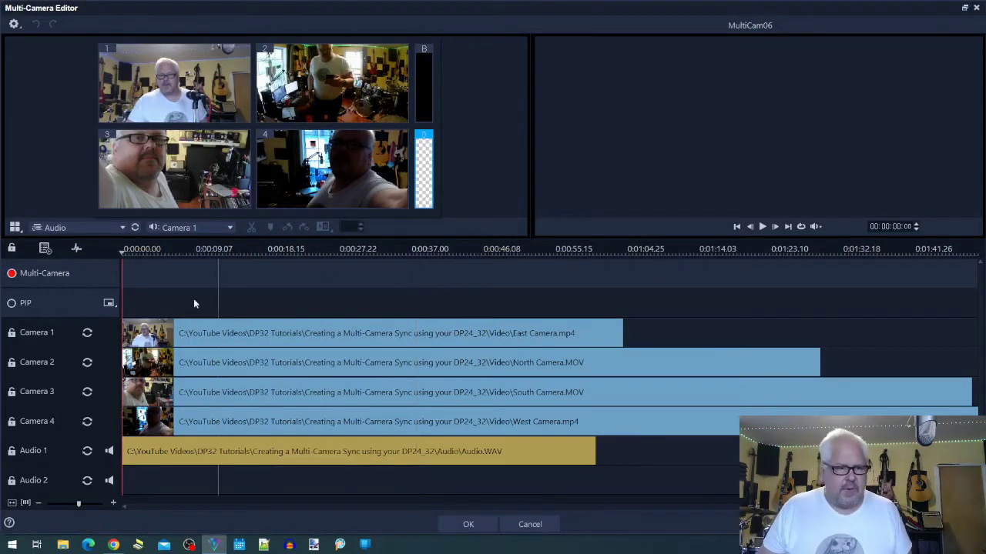
# - Show the audio waveforms on the tracks and set Audio 1 as the main audio source
pyautogui.click(77, 248)
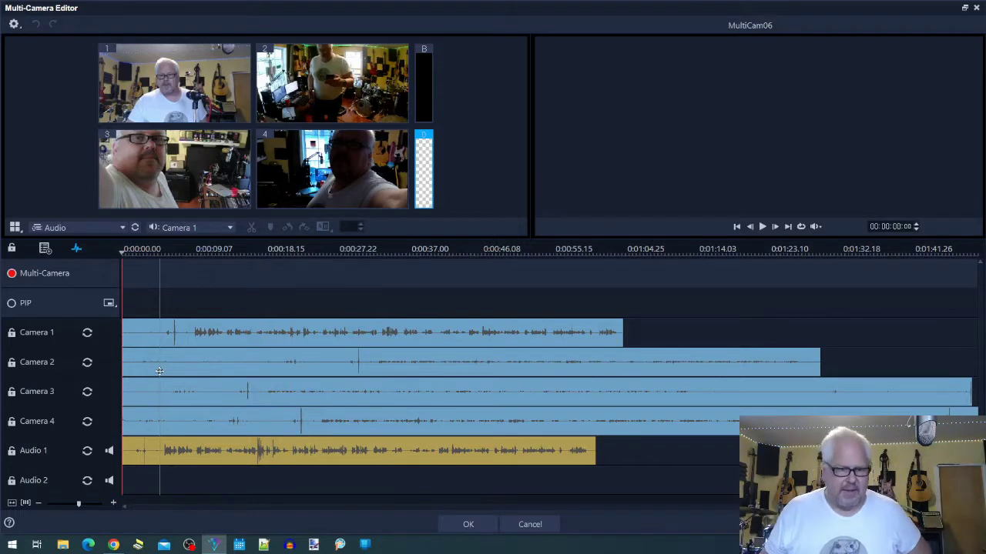
pyautogui.click(230, 228)
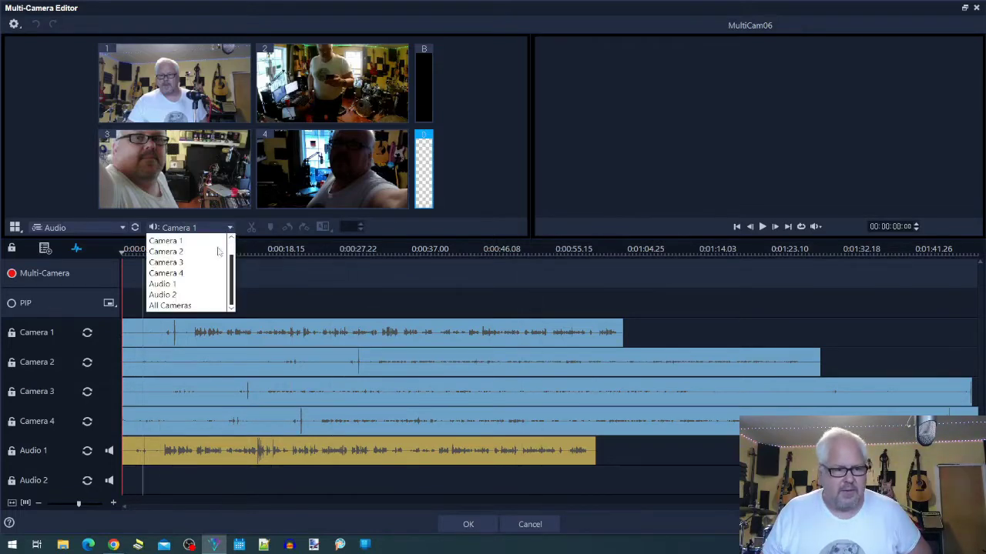
pyautogui.click(179, 288)
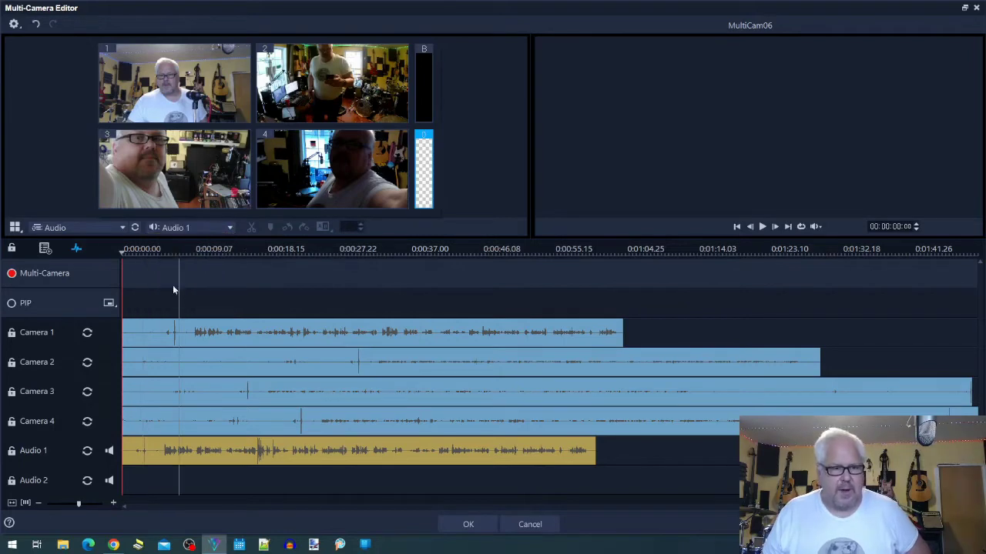
# - Synchronize all camera and audio tracks using the Audio sync method
pyautogui.click(135, 229)
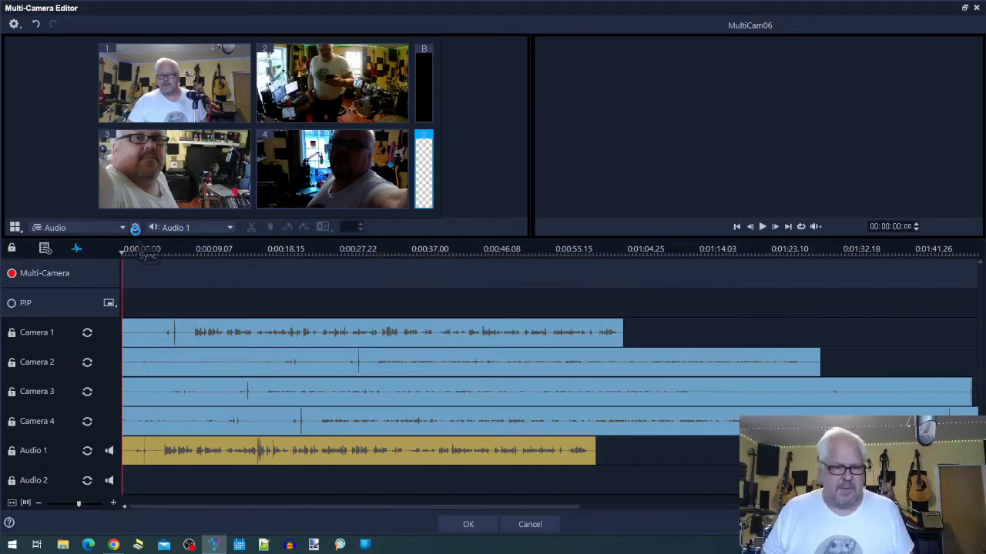
pyautogui.moveTo(306, 293); pyautogui.dragTo(358, 318)
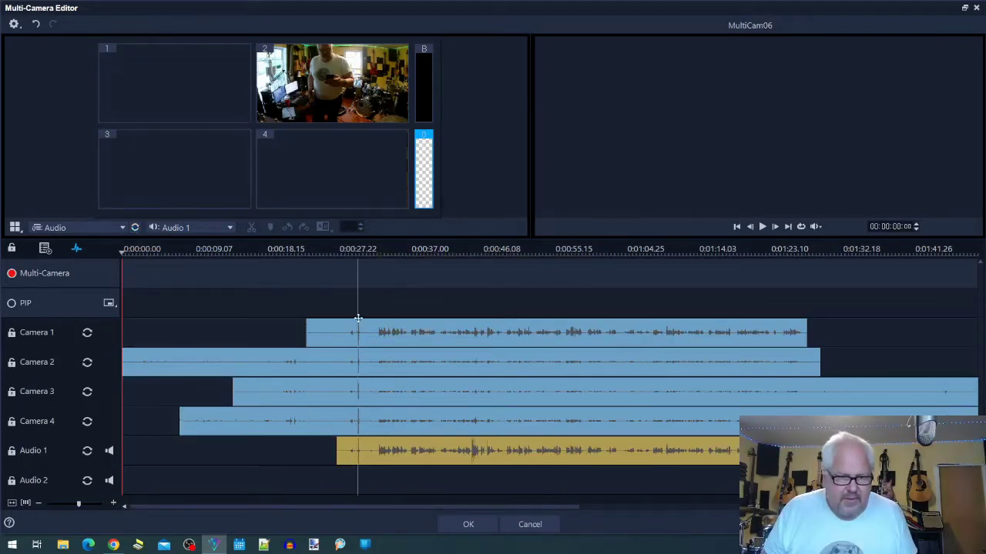
# - Start the Multi-Camera track with Camera 1 at 00:00:32:14, just before the speech begins
pyautogui.click(379, 254)
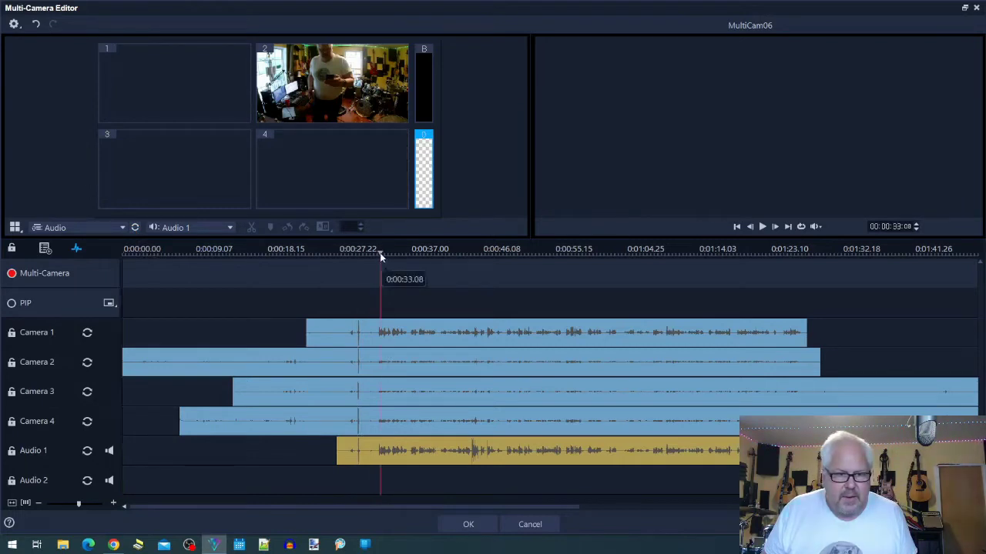
pyautogui.click(375, 254)
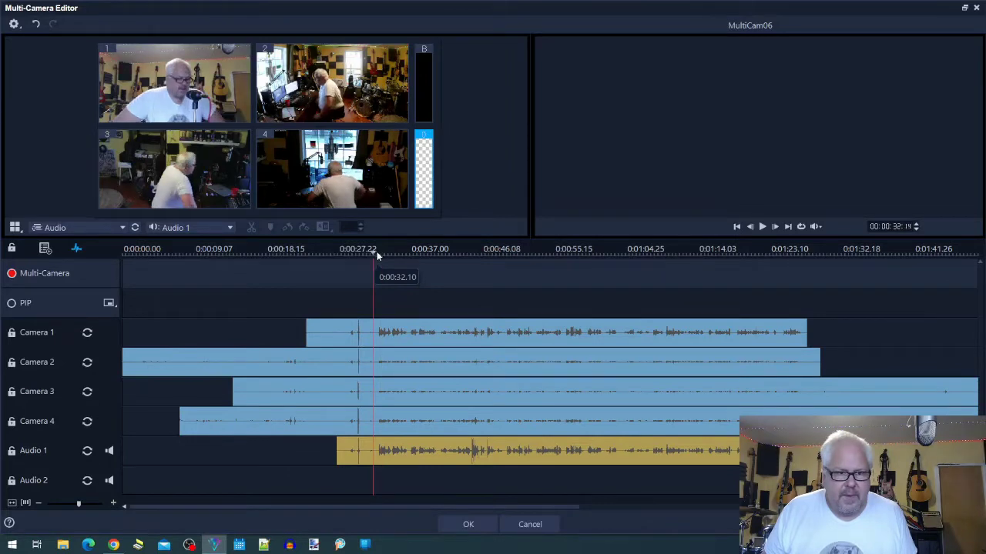
pyautogui.click(376, 254)
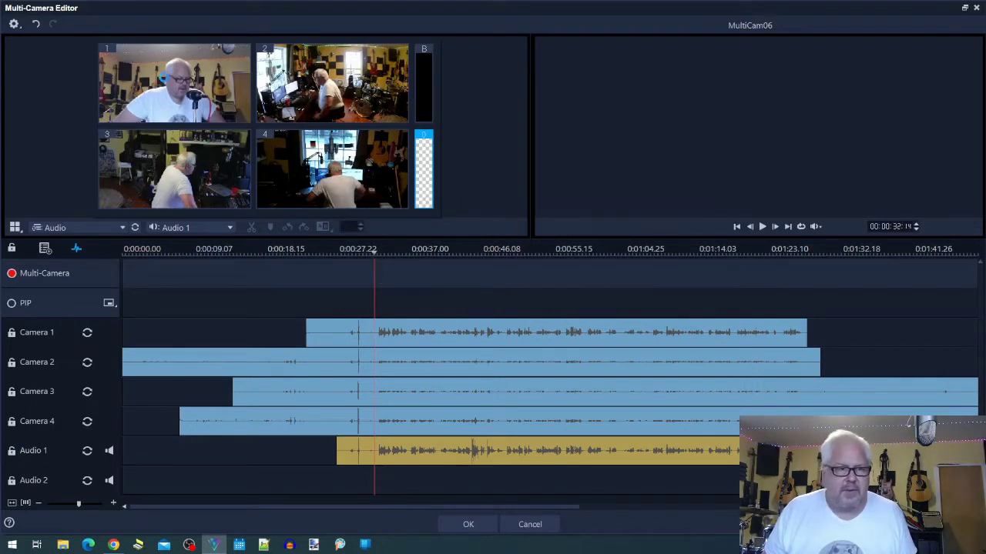
pyautogui.click(165, 80)
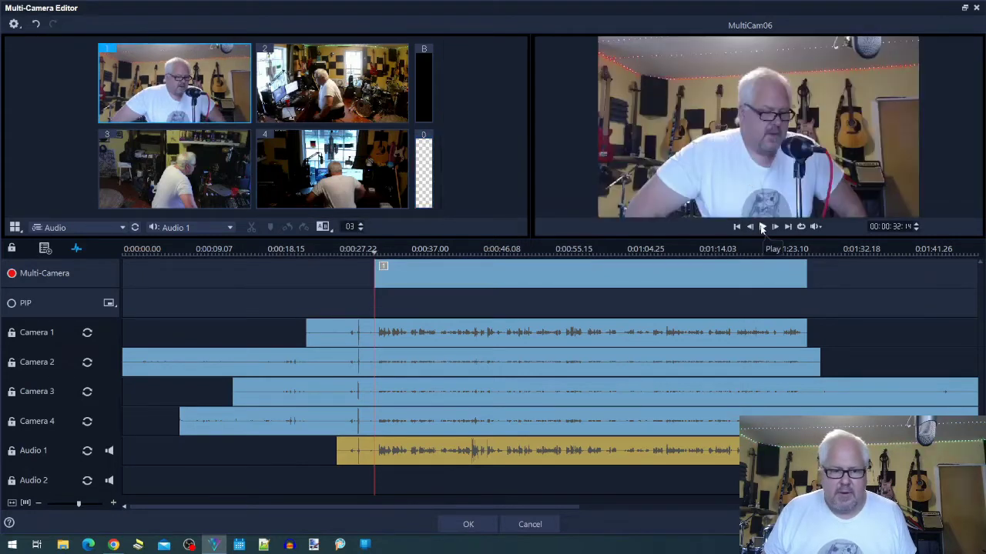
# - Play the footage and switch live to Cameras 2, 3, 1, 4 and back to 1 between about 1:01 and 1:10, then stop playback
pyautogui.click(763, 227)
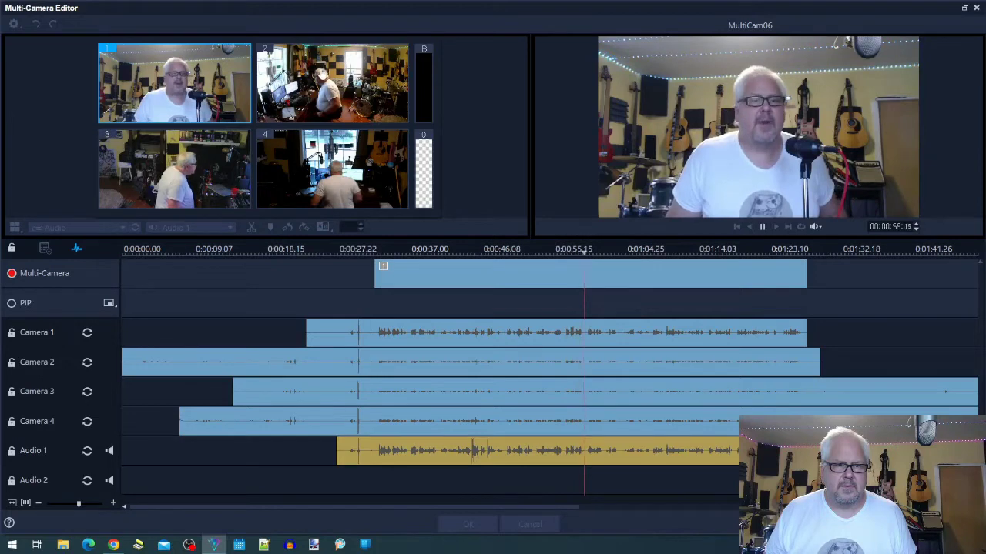
pyautogui.press('2')
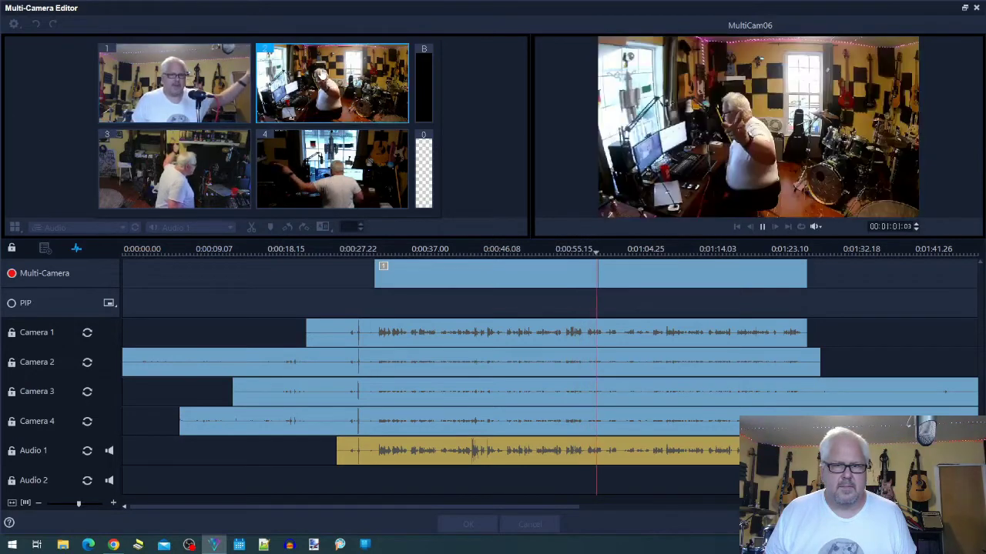
pyautogui.click(228, 171)
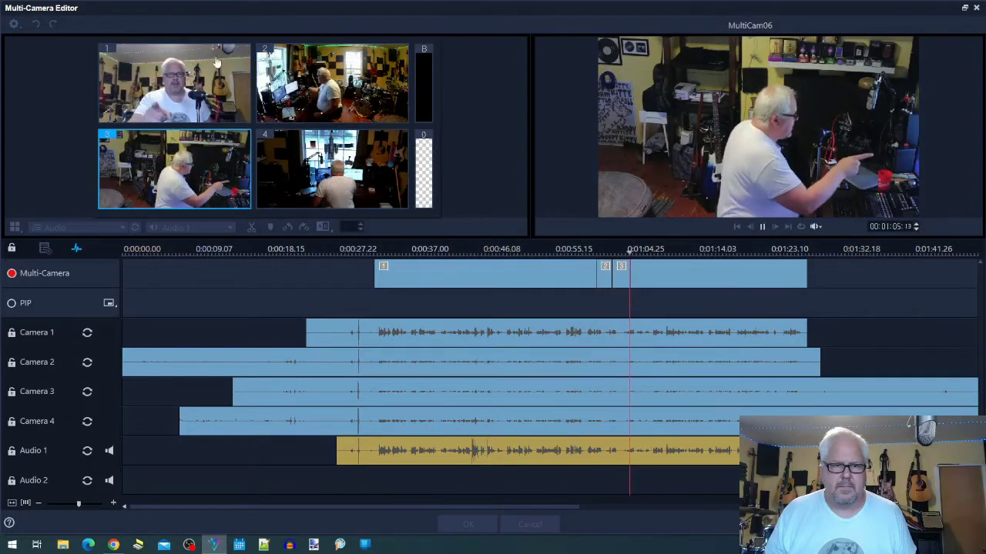
pyautogui.press('1')
pyautogui.click(370, 176)
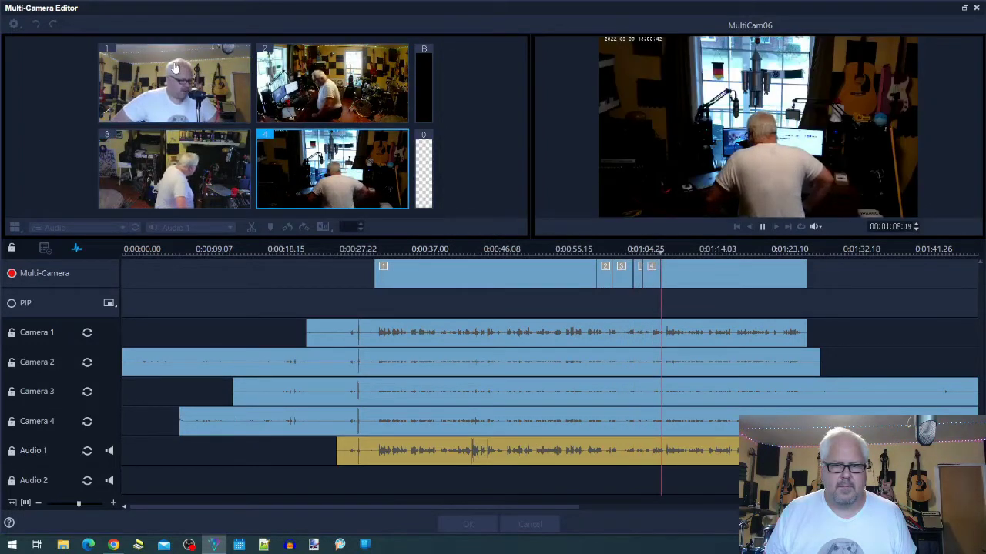
pyautogui.press('1')
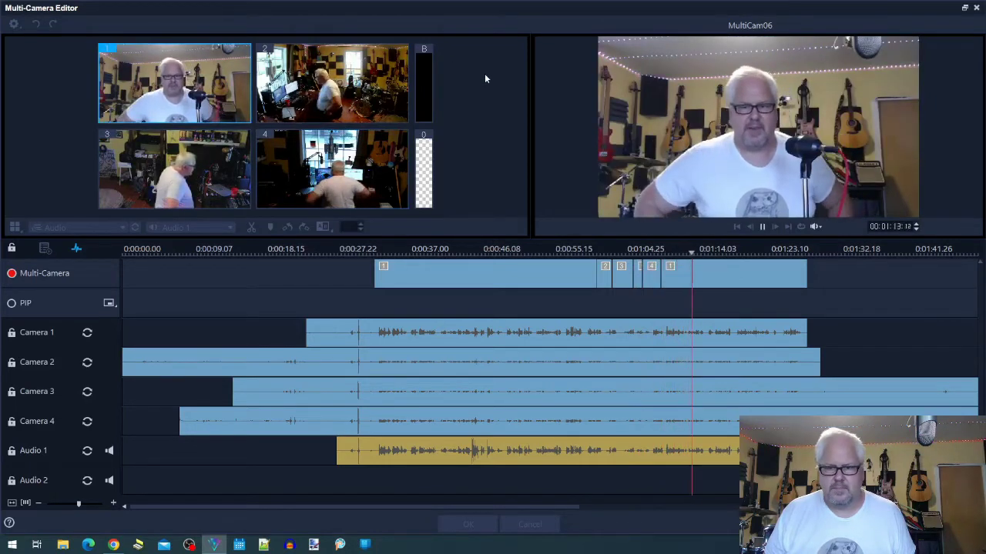
pyautogui.click(762, 228)
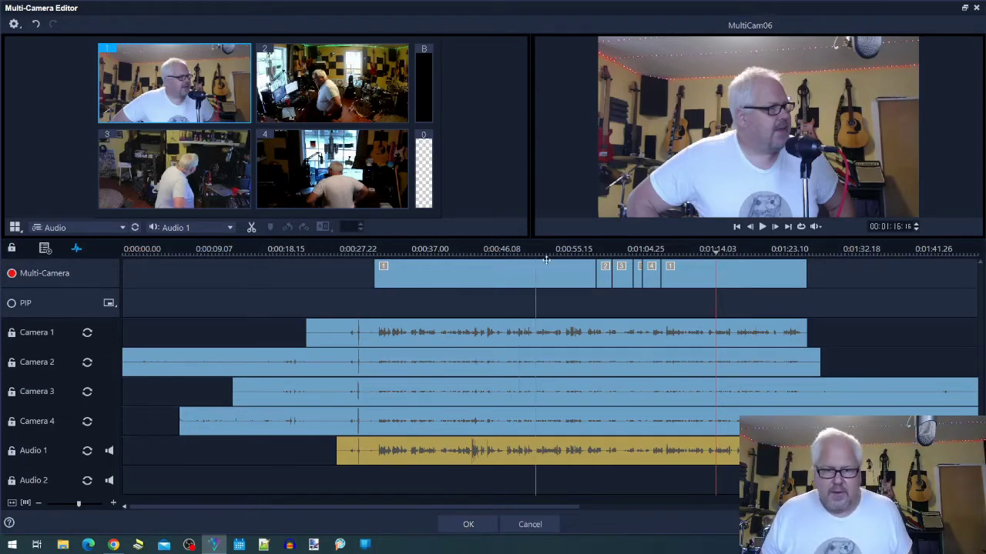
# - Find the gesture before the first camera change and start the Camera 2 segment earlier, at about 1:00
pyautogui.click(590, 254)
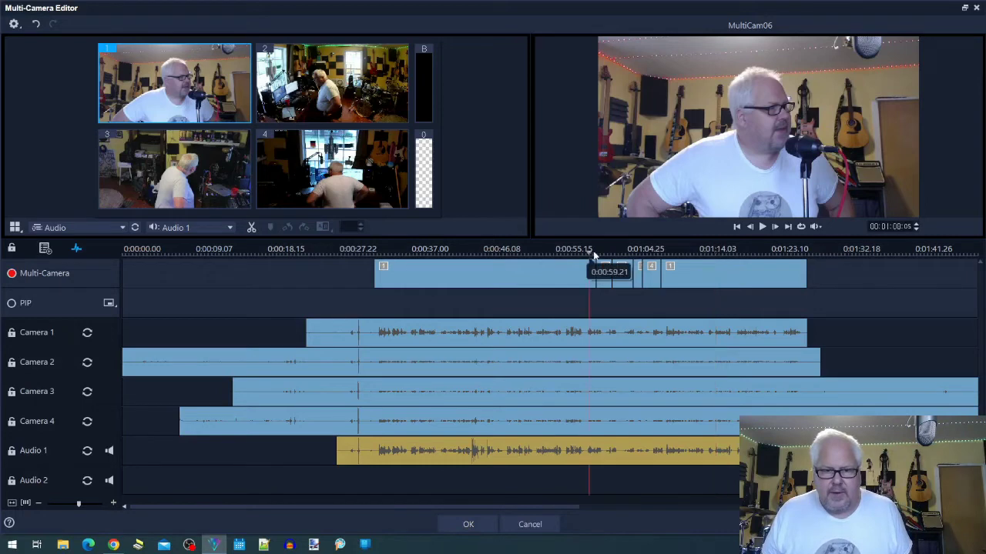
pyautogui.click(616, 260)
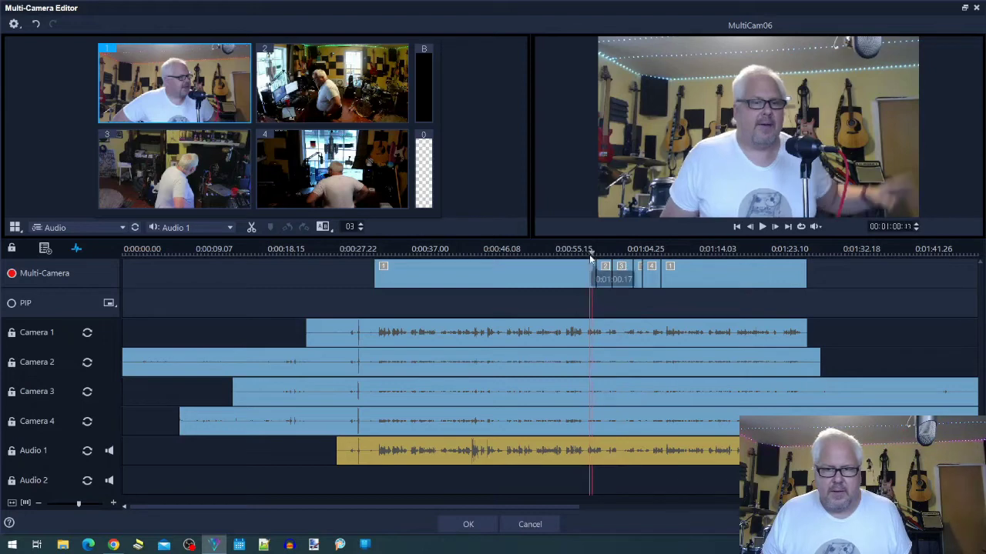
pyautogui.moveTo(592, 259); pyautogui.dragTo(593, 262)
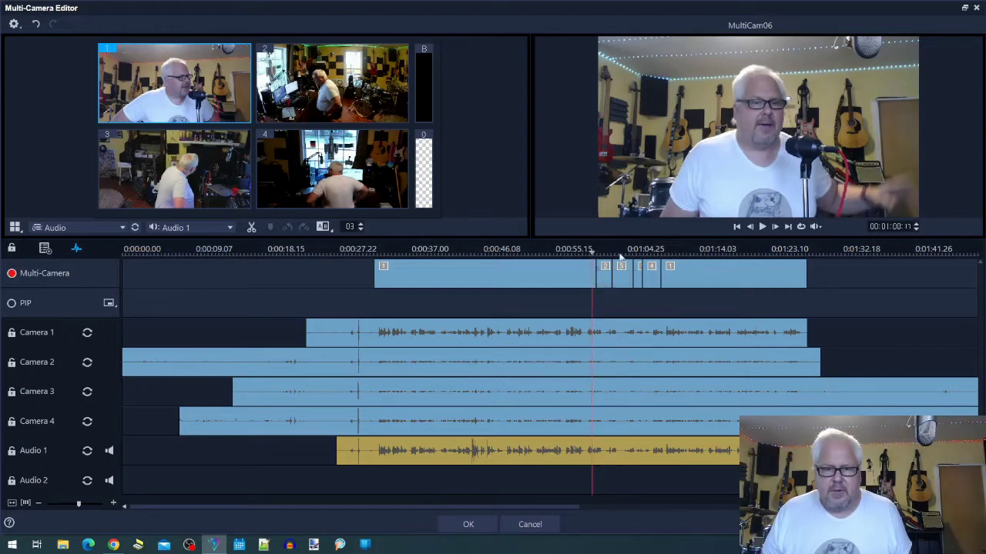
pyautogui.click(762, 226)
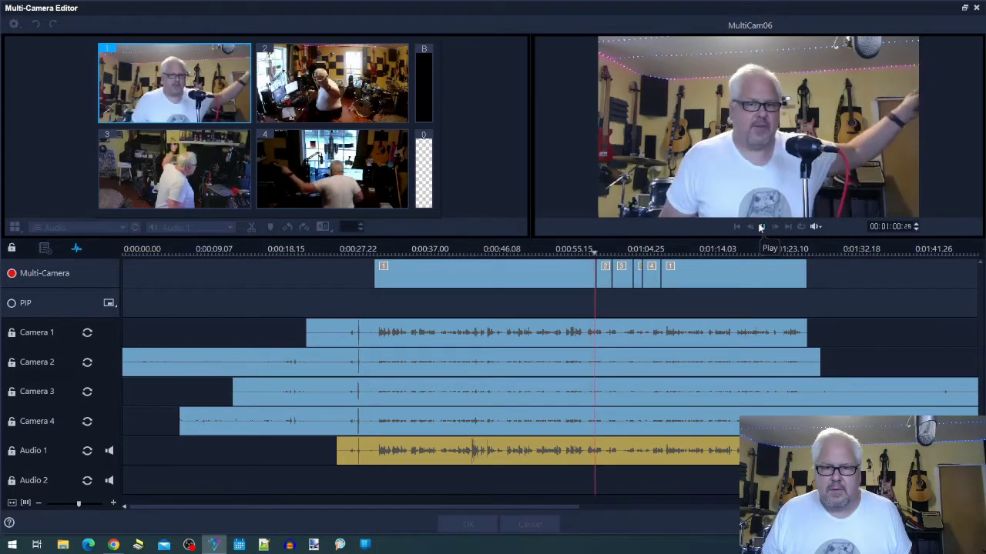
pyautogui.press('space')
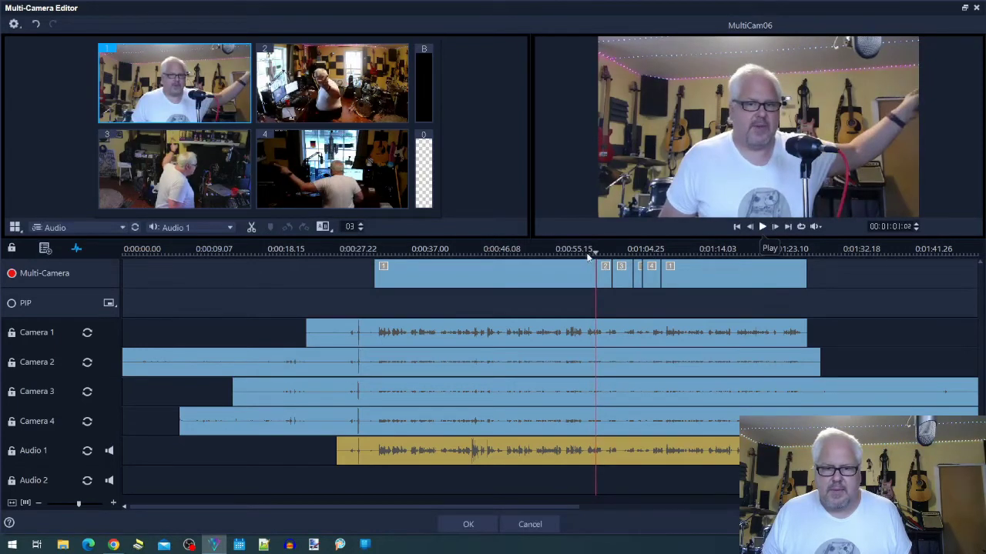
pyautogui.click(589, 258)
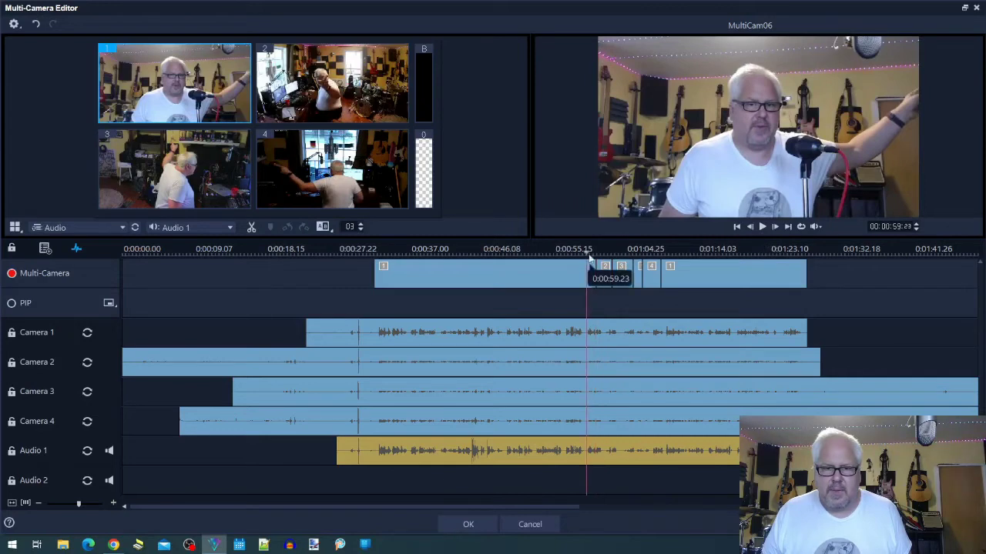
pyautogui.click(762, 228)
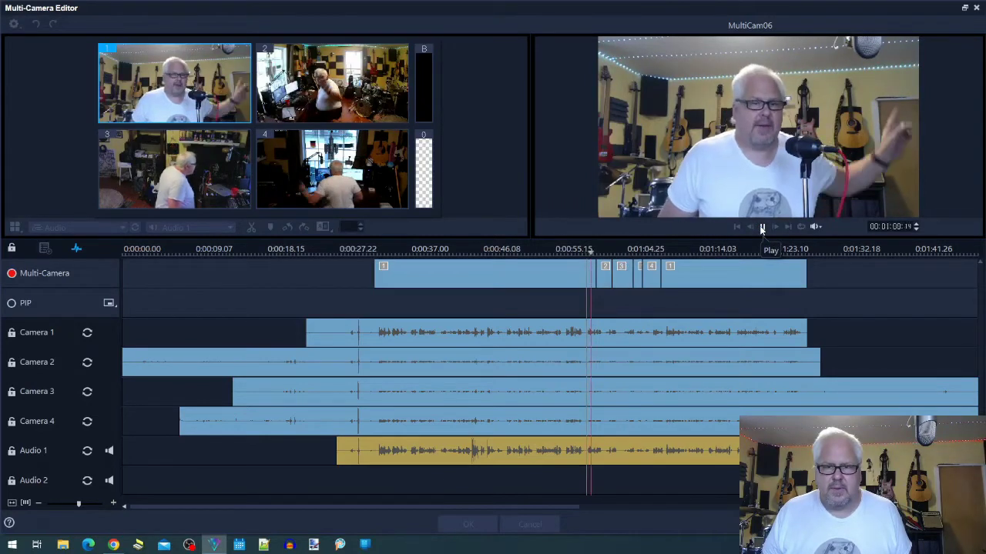
pyautogui.click(762, 227)
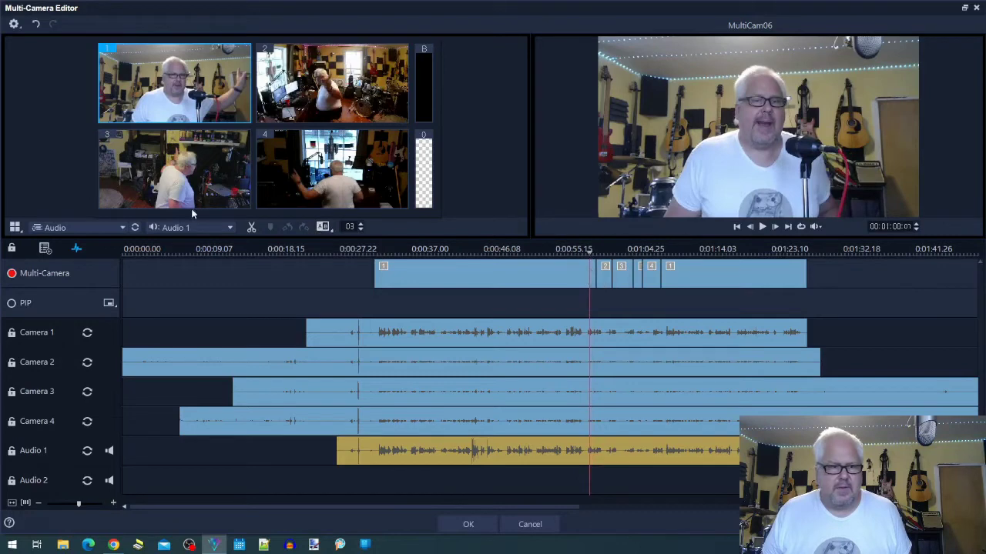
pyautogui.click(289, 99)
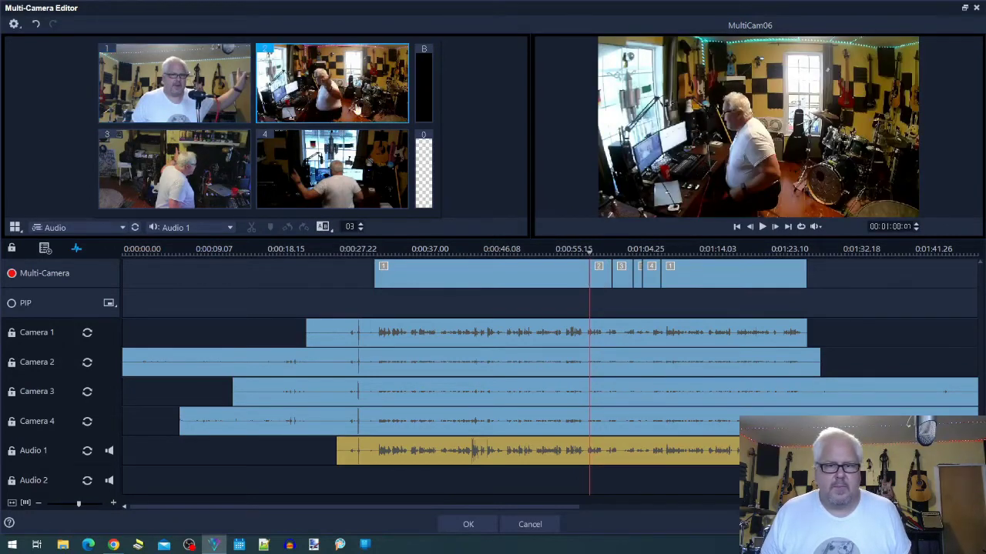
# - Move the cut from Camera 2 to Camera 3 earlier, to 00:01:02:06
pyautogui.click(761, 227)
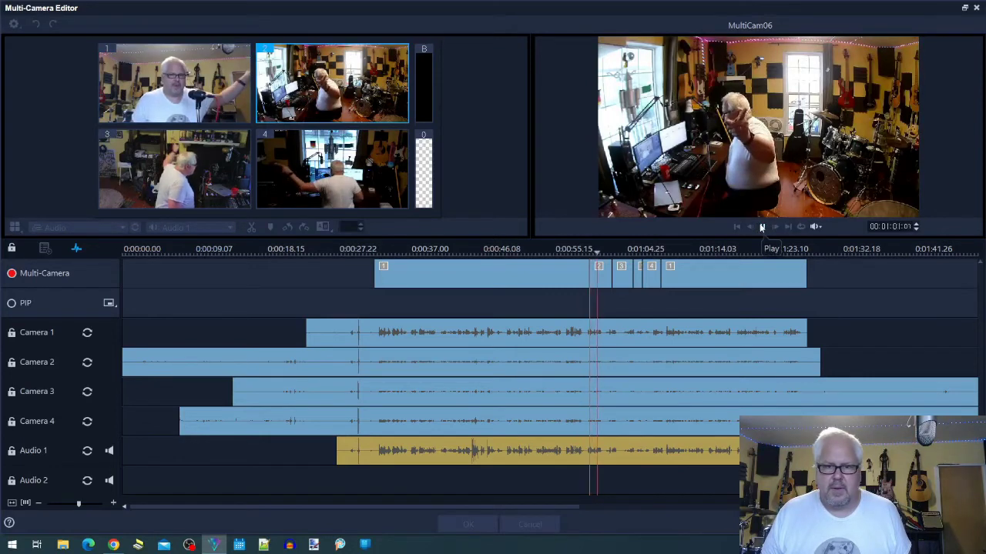
pyautogui.click(762, 227)
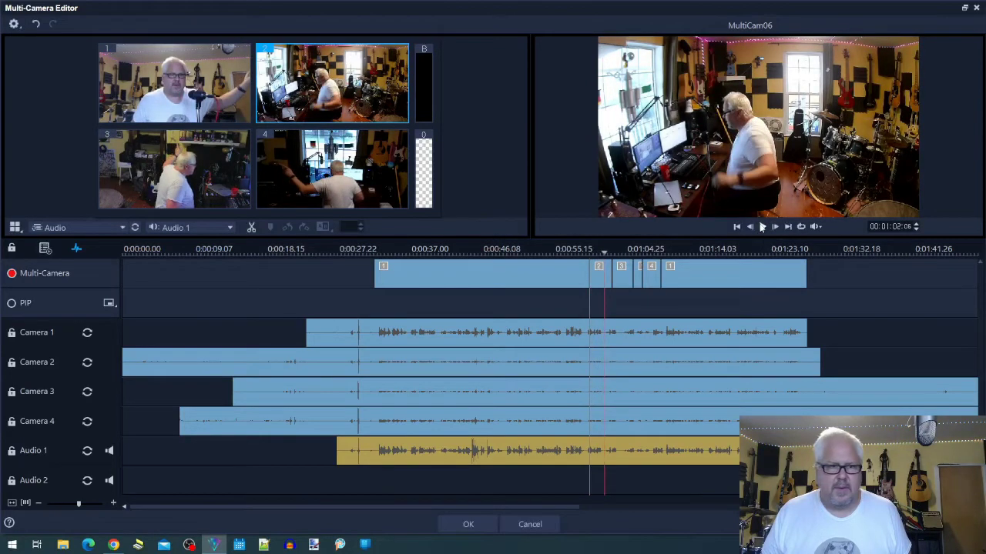
pyautogui.click(199, 177)
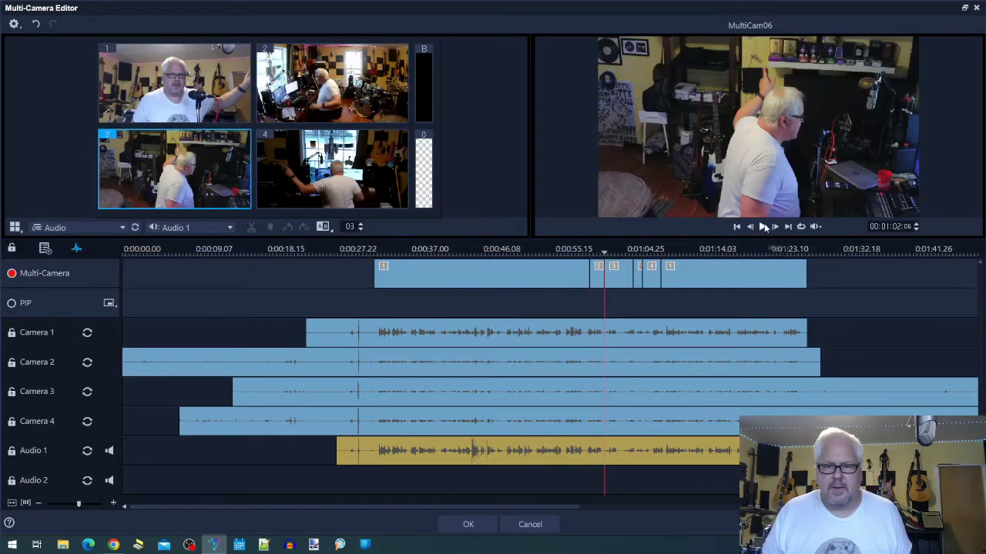
# - Move the cut from Camera 3 back to Camera 1 earlier, to 00:01:05:03
pyautogui.click(763, 226)
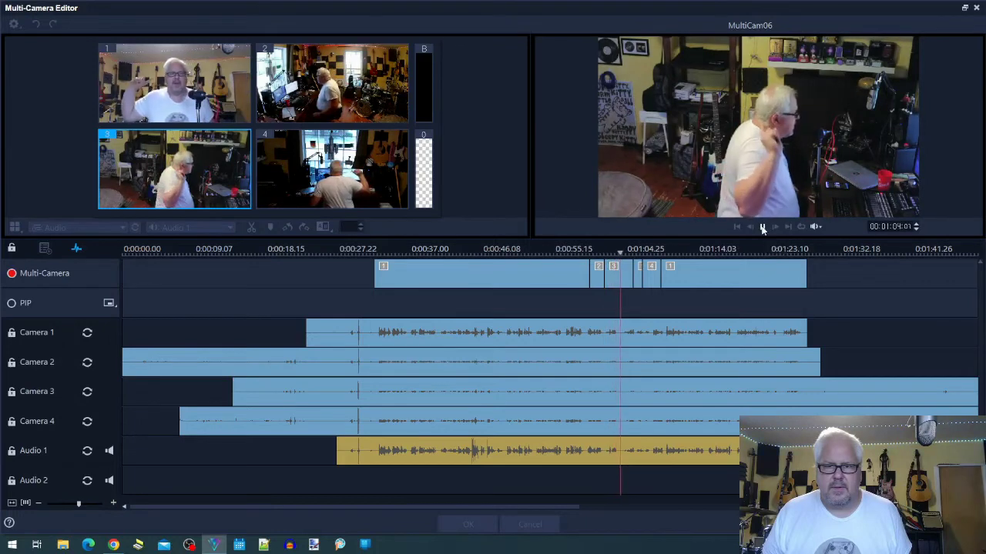
pyautogui.press('space')
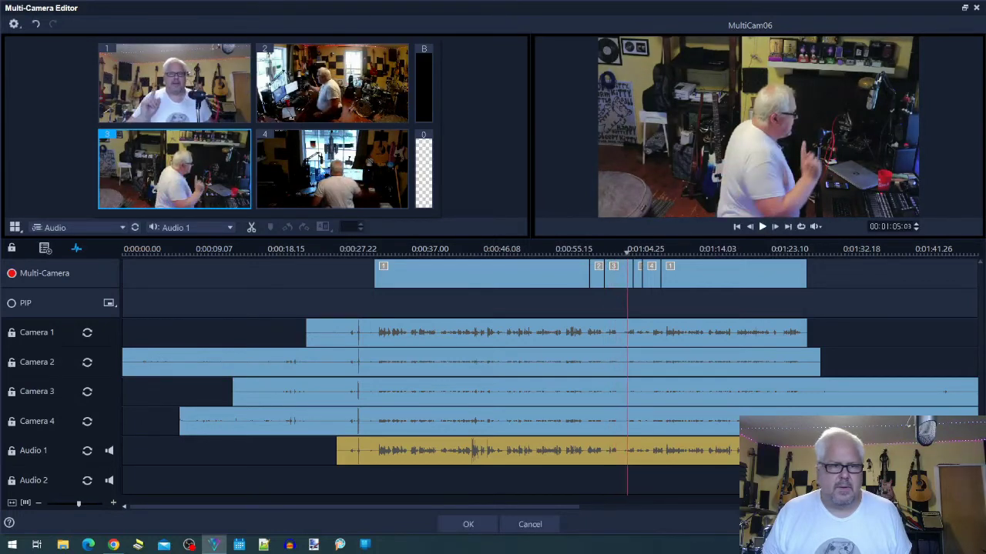
pyautogui.click(189, 89)
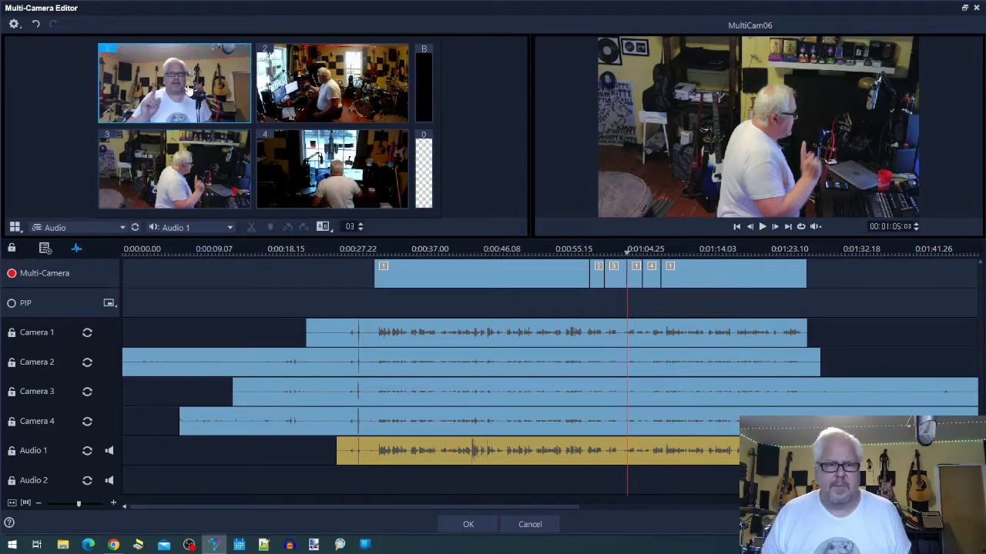
# - Review the footage after the Camera 1 switch and move the cut from Camera 1 to Camera 4 earlier, to 00:01:06:07
pyautogui.click(761, 229)
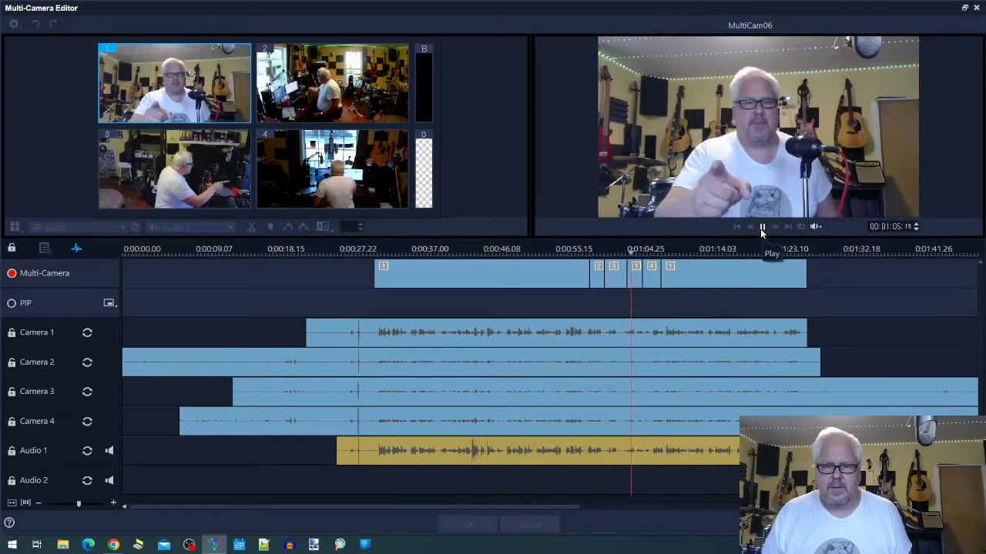
pyautogui.press('4')
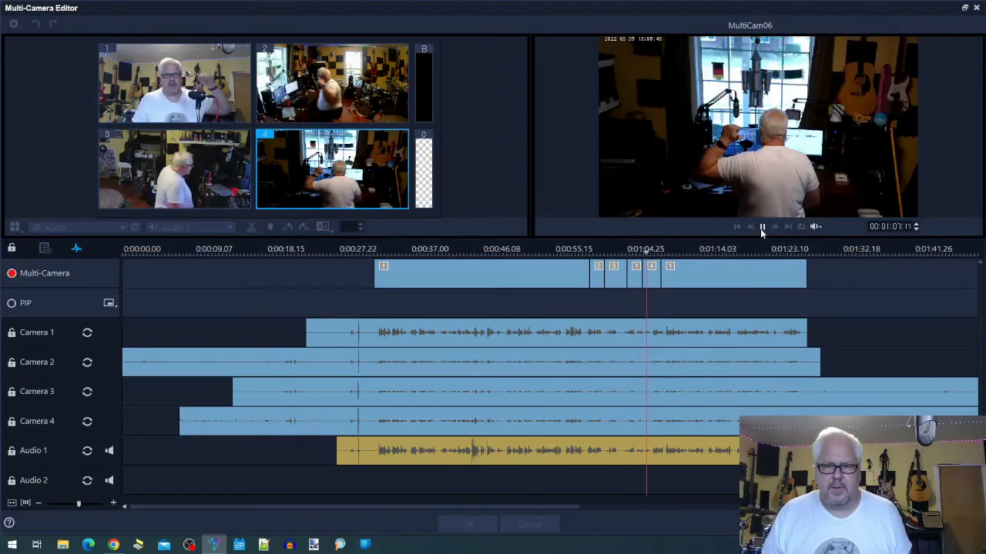
pyautogui.press('space')
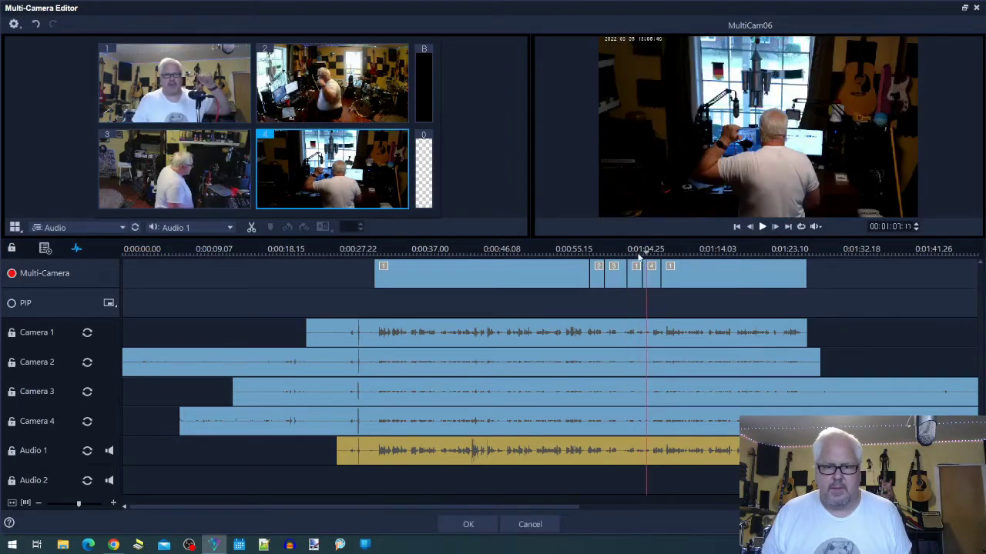
pyautogui.click(636, 257)
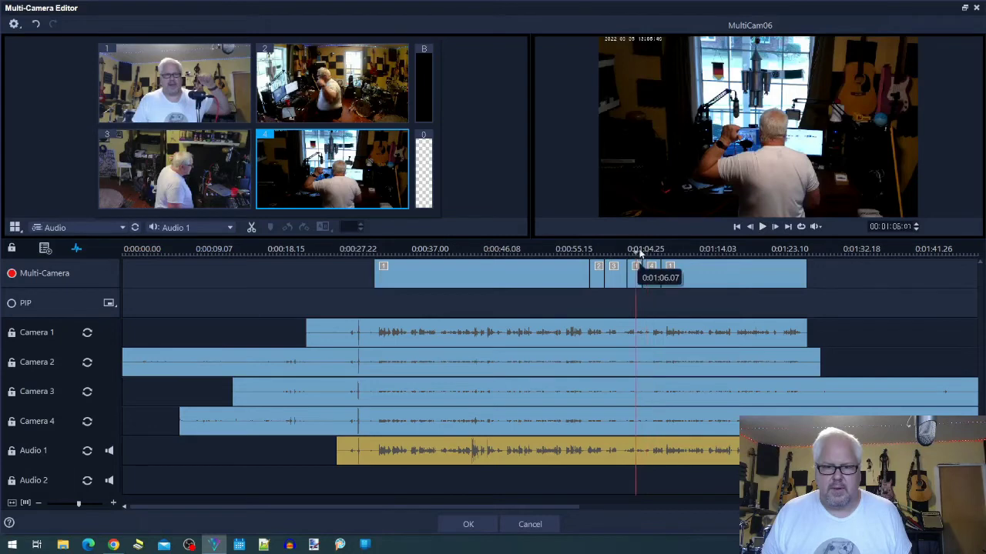
pyautogui.press('1')
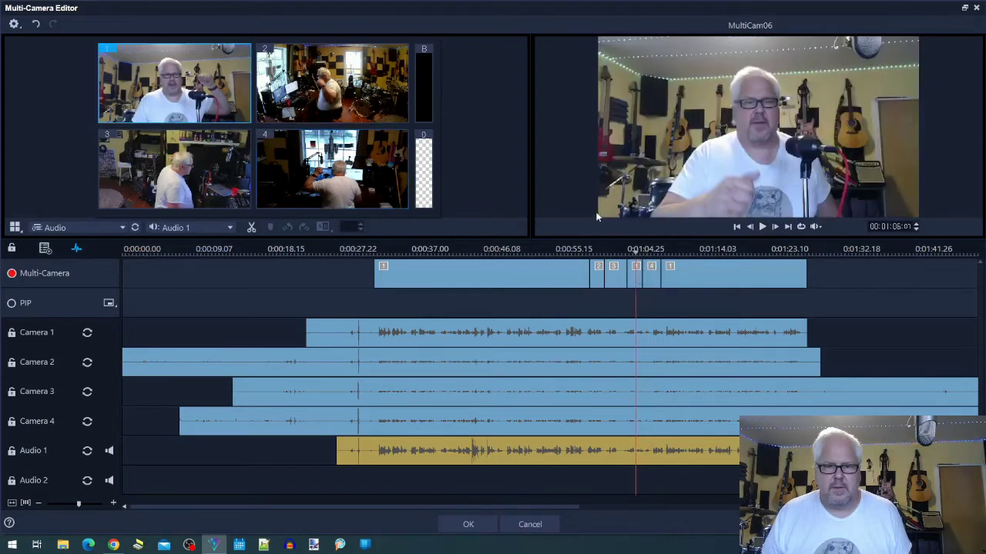
pyautogui.click(339, 173)
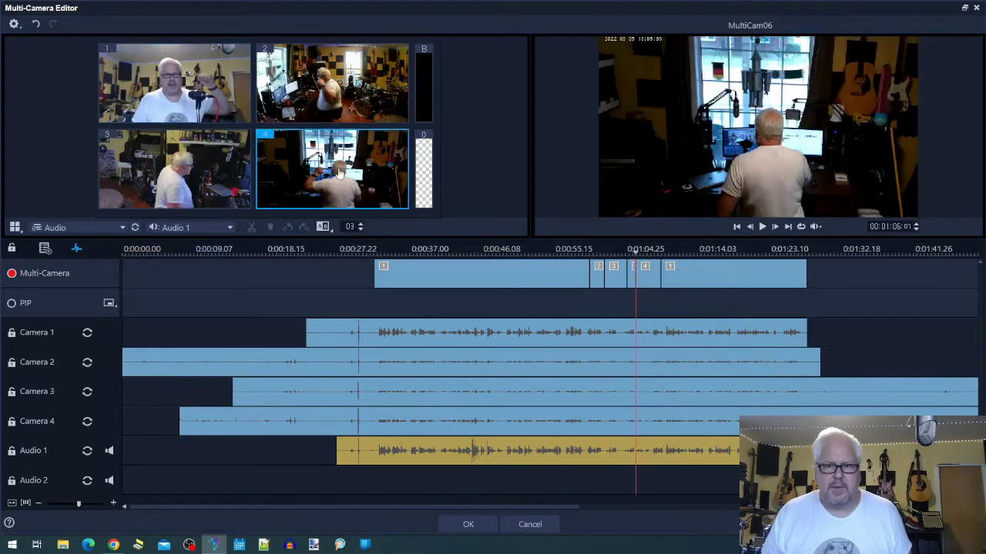
# - Play on through the Camera 4 segment and move the cut back to Camera 1 earlier, to 00:01:08:02
pyautogui.click(763, 227)
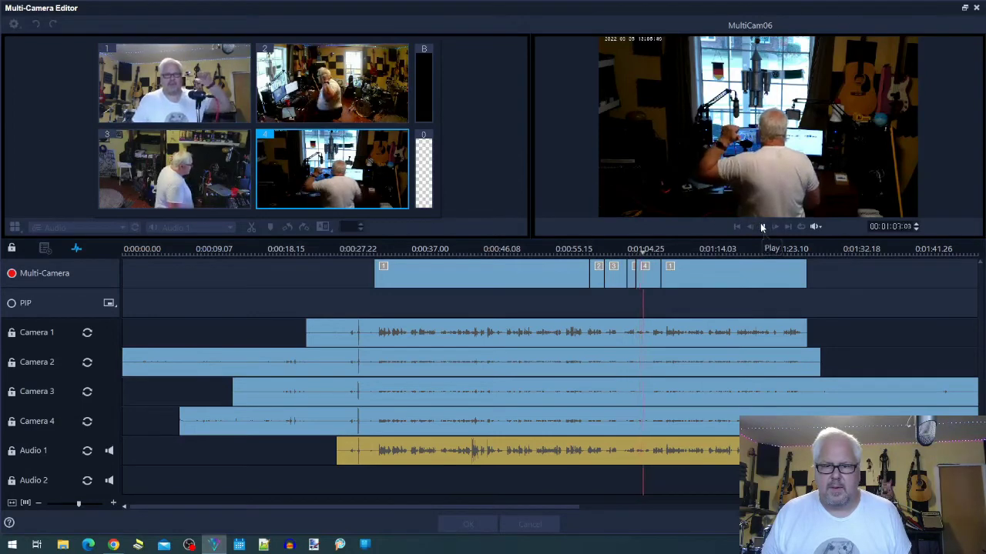
pyautogui.click(137, 87)
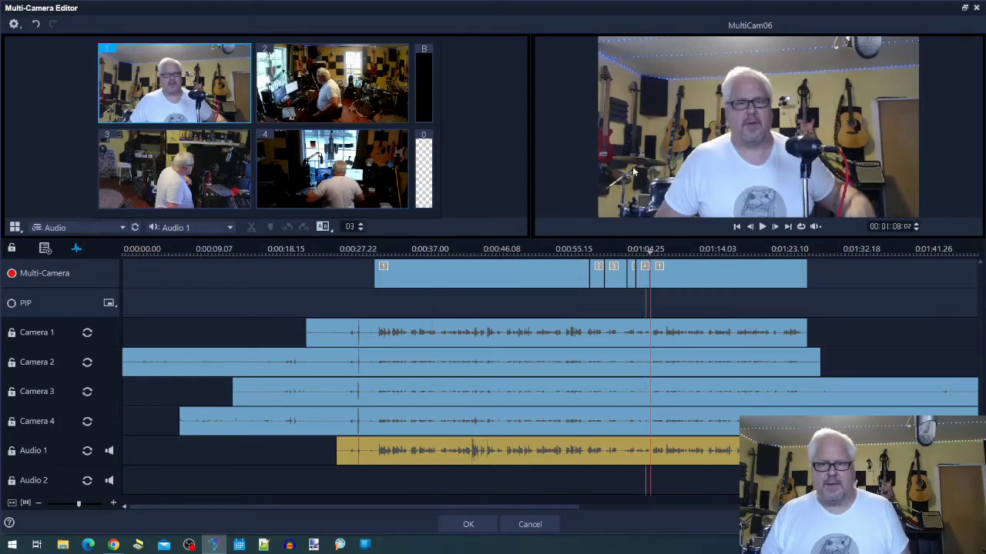
# - Accept the multi-camera edit and place the MultiCam06.vsp clip from the library on the Video track
pyautogui.click(468, 524)
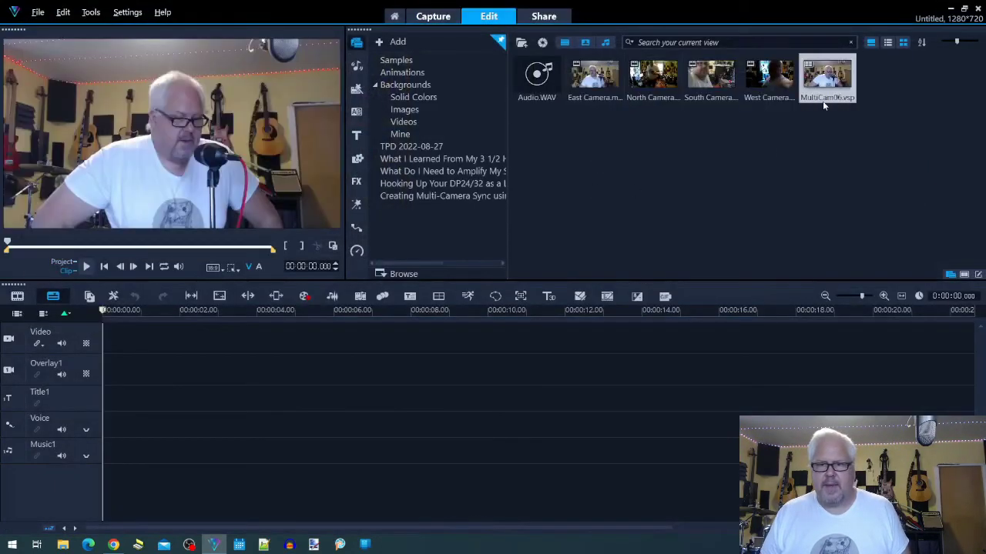
pyautogui.moveTo(824, 99); pyautogui.dragTo(485, 334)
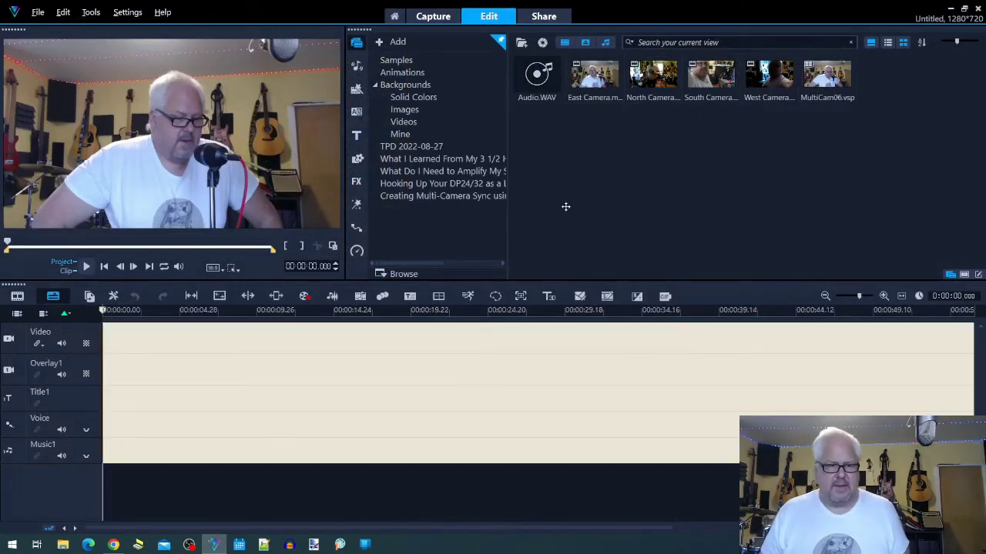